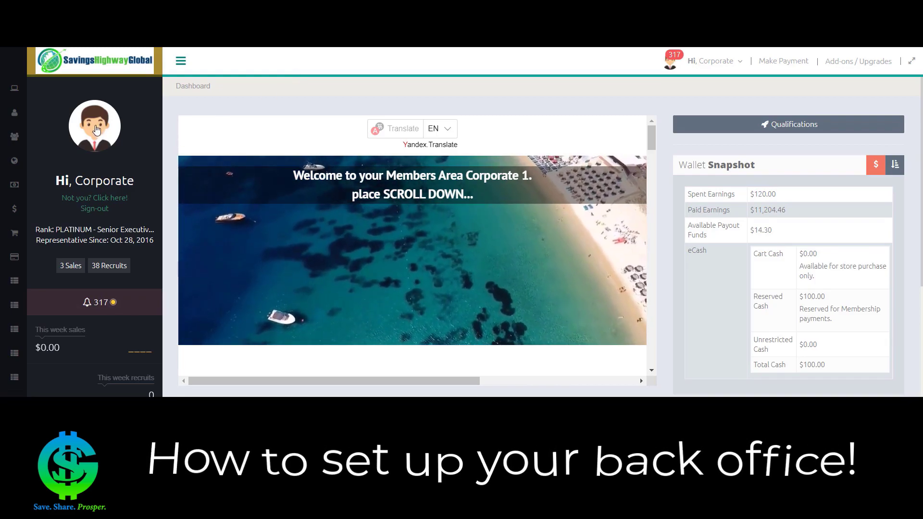
# Close the profile photo editor unchanged and drop open the 'Hi, Corporate' account menu.
pyautogui.click(88, 129)
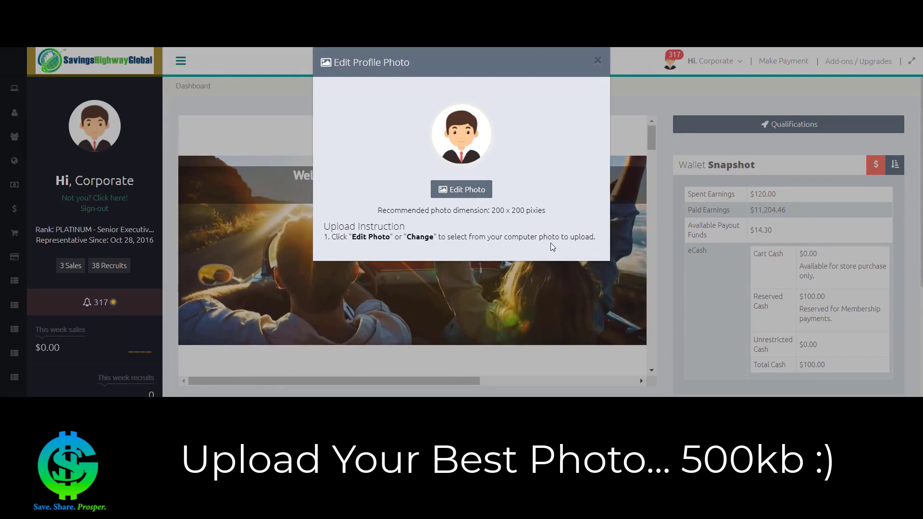
pyautogui.click(598, 63)
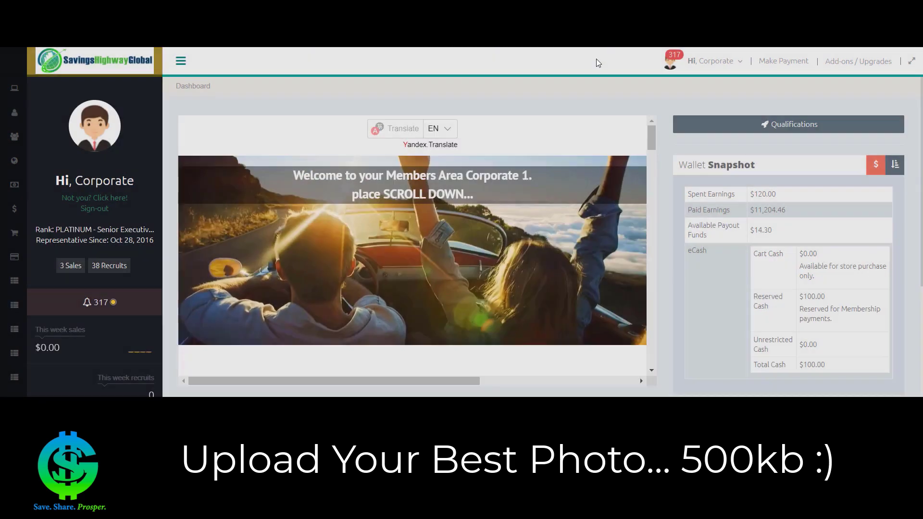
pyautogui.moveTo(706, 70)
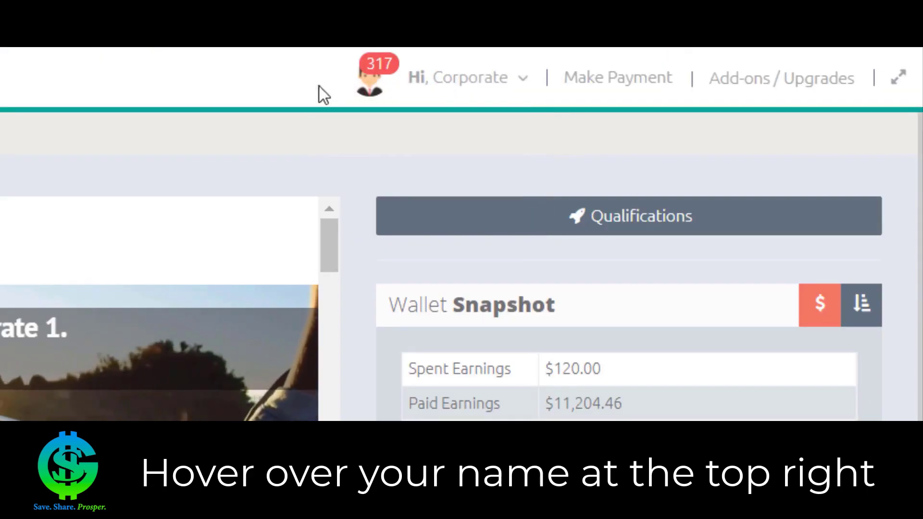
pyautogui.moveTo(474, 87)
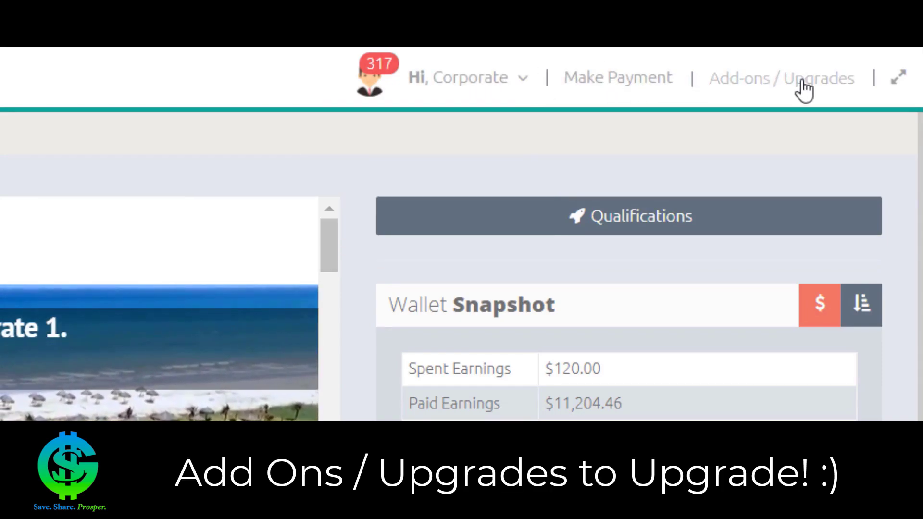
pyautogui.moveTo(455, 87)
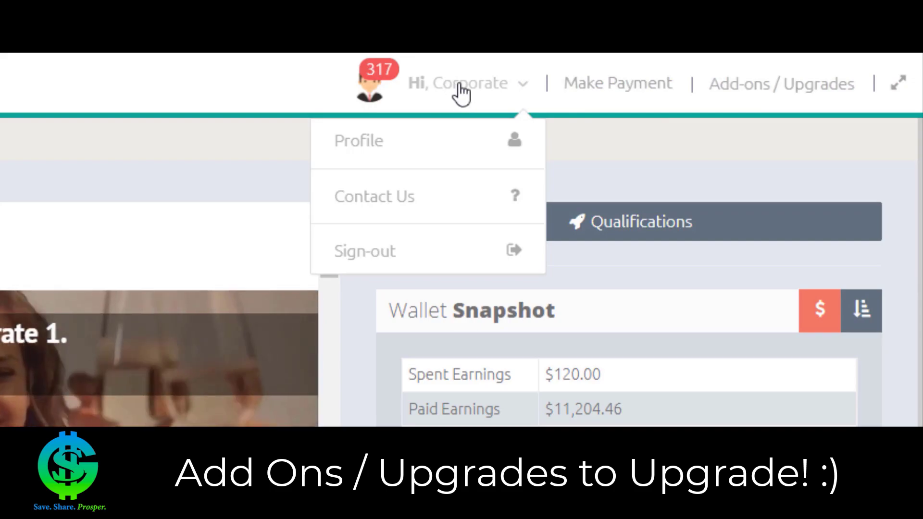
# Open Profile and browse Contact Information, Billing Address, Payout Preference, Change Password and Change Sitename.
pyautogui.click(358, 147)
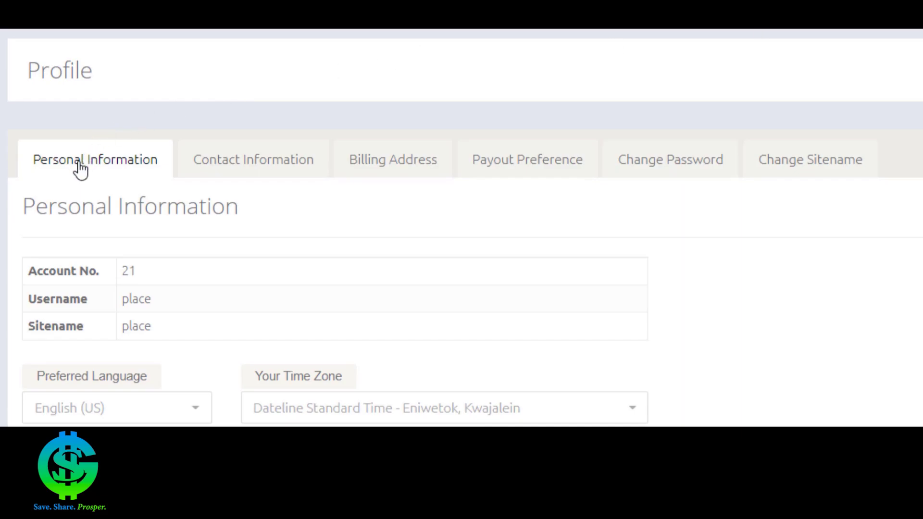
pyautogui.click(258, 161)
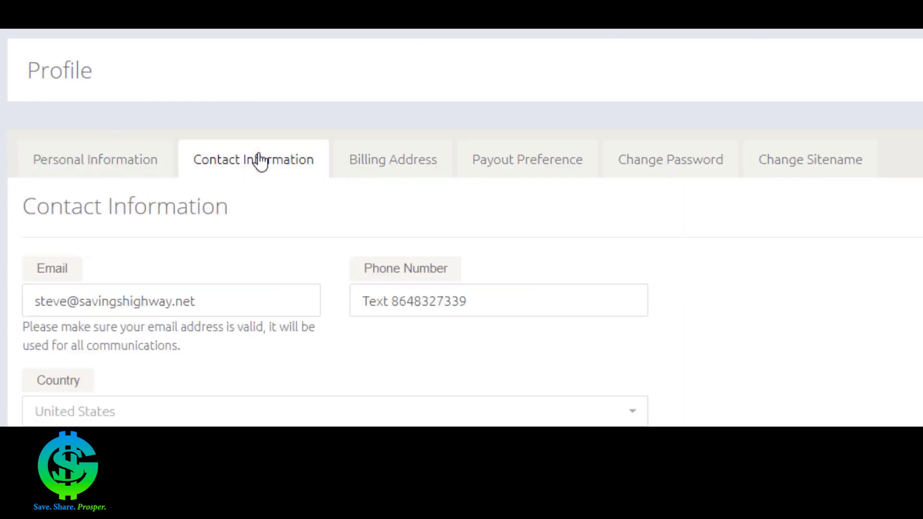
pyautogui.click(393, 168)
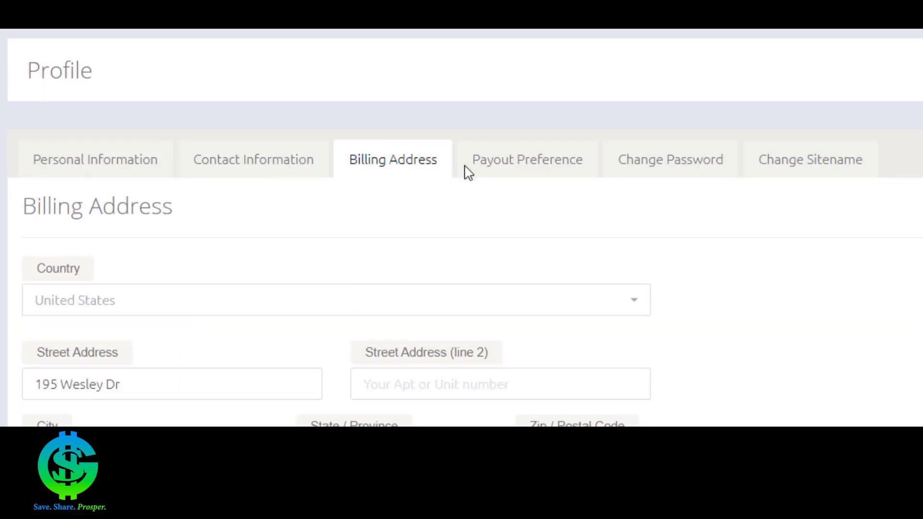
pyautogui.click(543, 170)
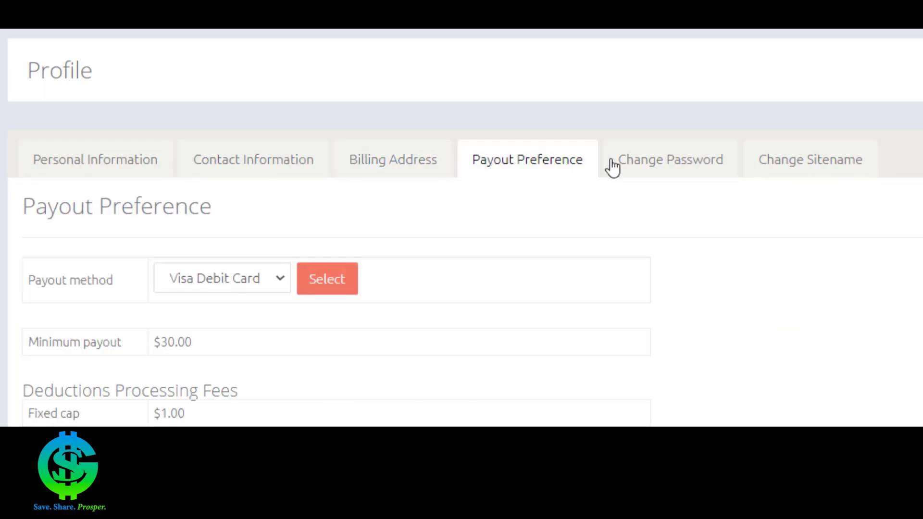
pyautogui.click(692, 167)
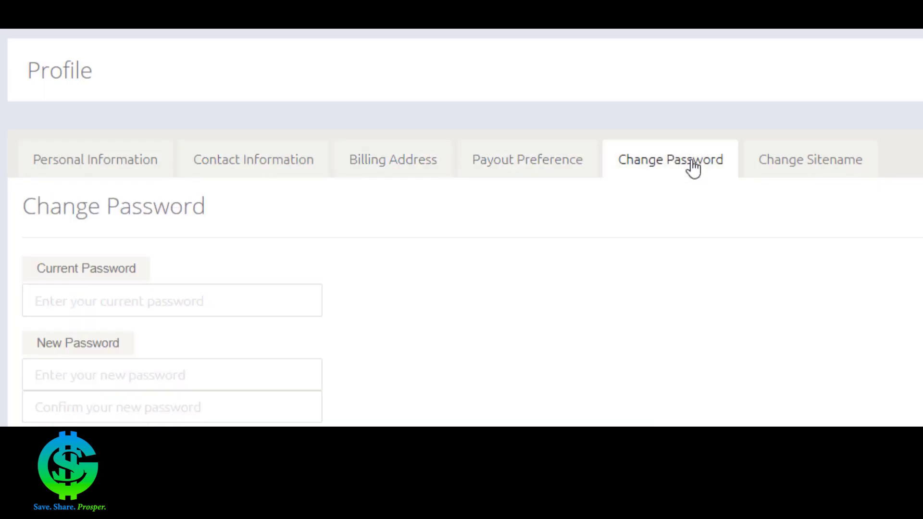
pyautogui.click(818, 166)
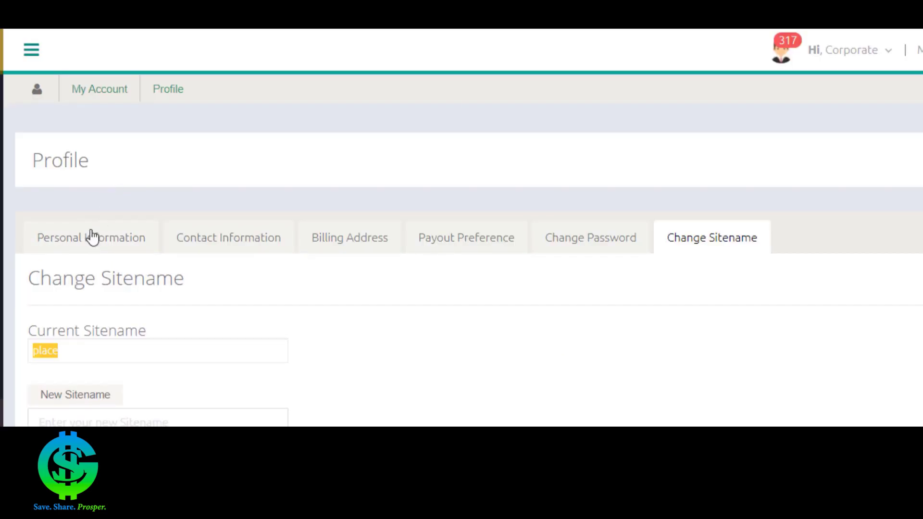
# Revisit Personal Information, then review the Contact Information address and marketing fields.
pyautogui.click(89, 243)
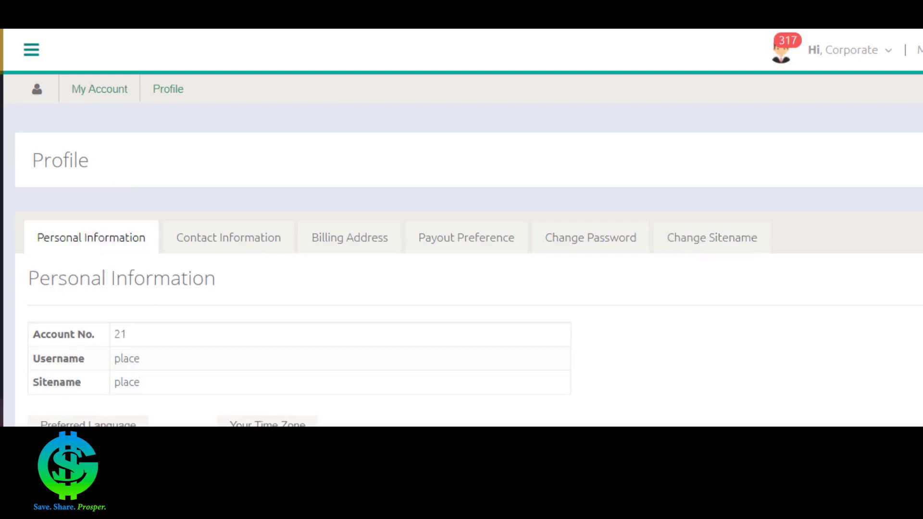
pyautogui.scroll(-10, 332, 289)
pyautogui.scroll(10, 203, 232)
pyautogui.click(258, 240)
pyautogui.scroll(-5, 266, 298)
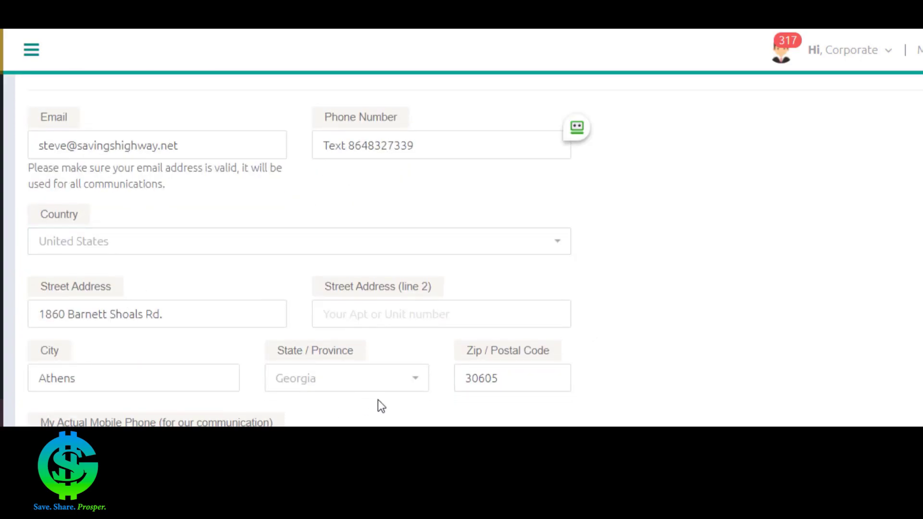
pyautogui.scroll(-9, 378, 401)
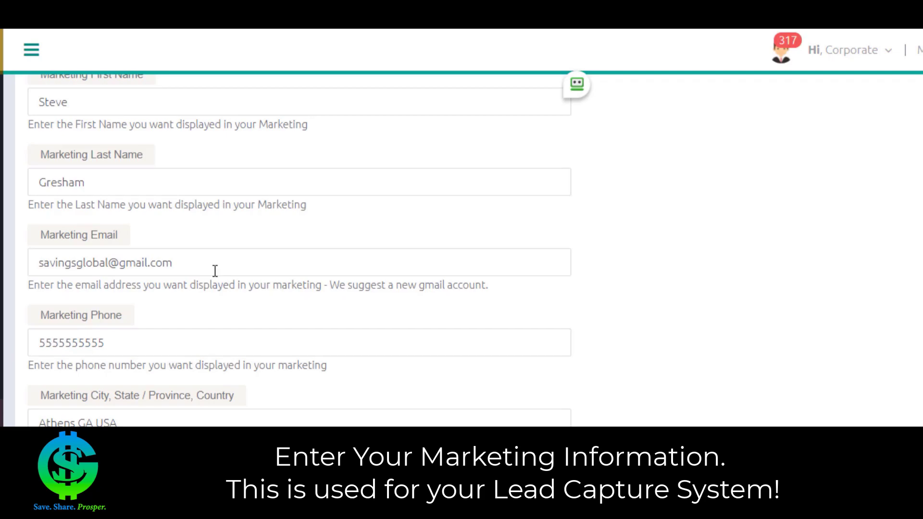
pyautogui.scroll(-4, 221, 391)
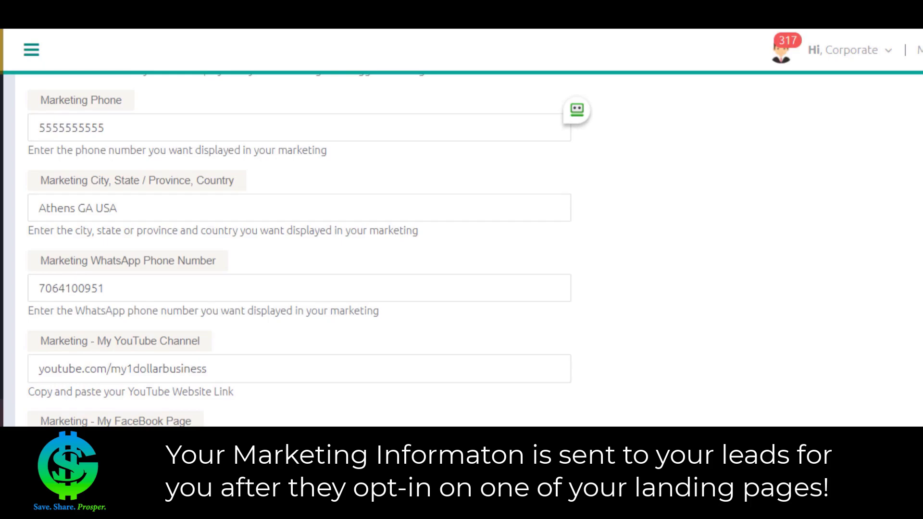
pyautogui.scroll(10, 223, 391)
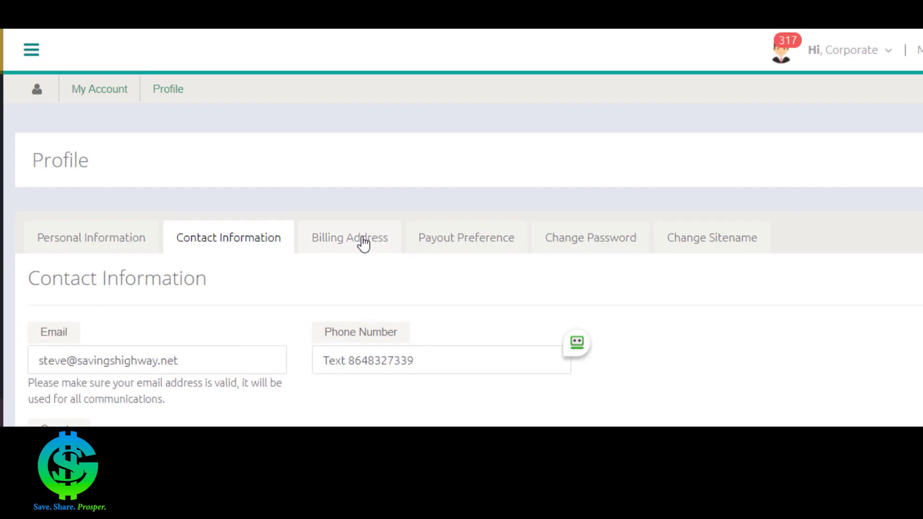
# Show Payout Preference: Visa Debit Card, $30.00 minimum payout and $1.00 fixed-cap fee.
pyautogui.click(364, 244)
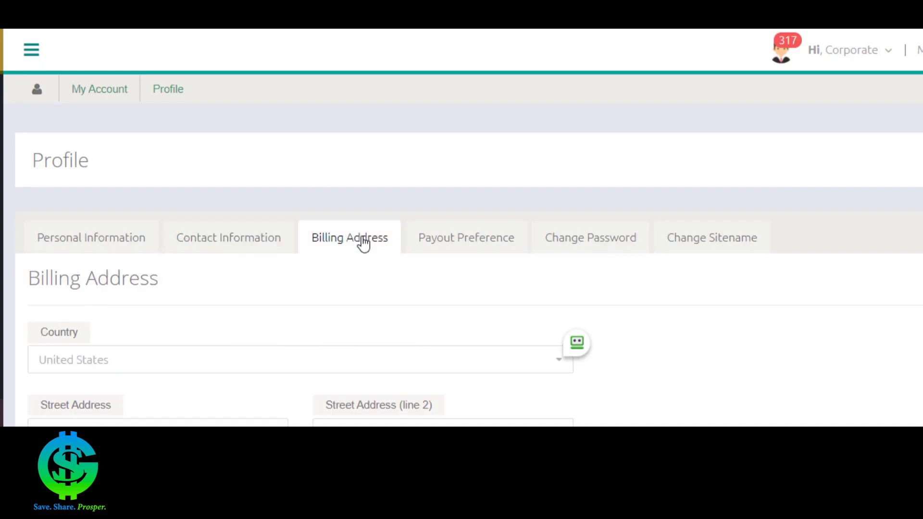
pyautogui.click(472, 244)
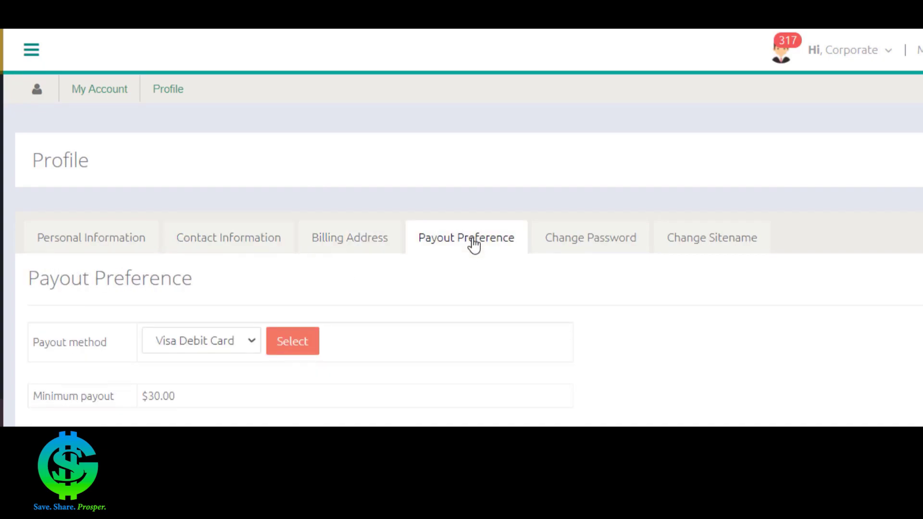
pyautogui.scroll(-3, 318, 146)
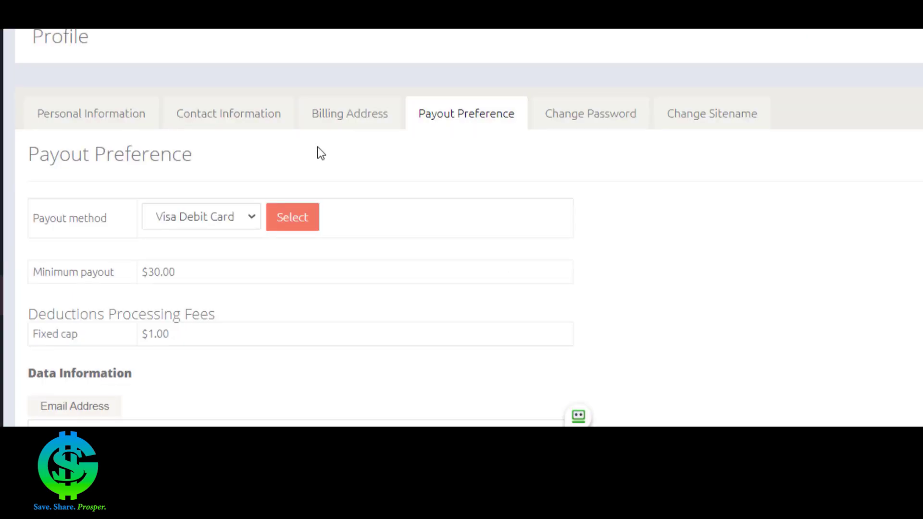
# Review the payout methods, keep Visa Debit Card, and bring the choices up again.
pyautogui.click(183, 217)
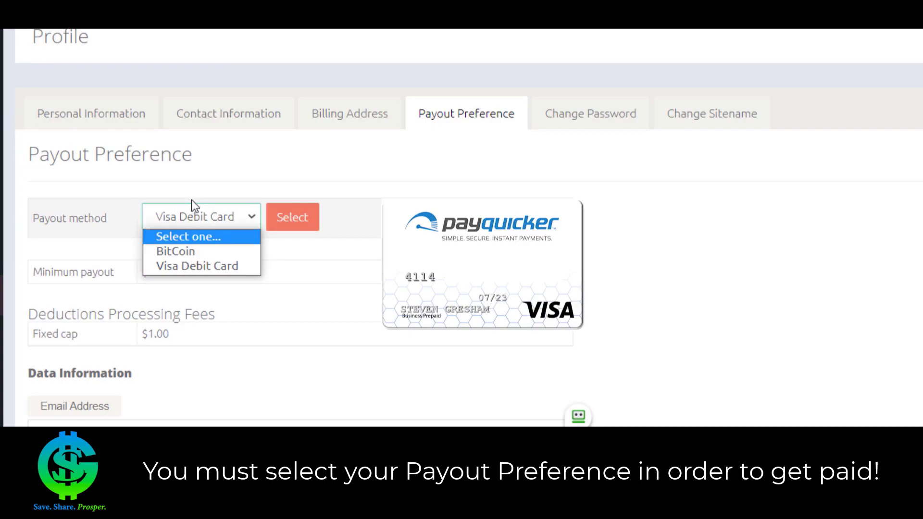
pyautogui.click(192, 214)
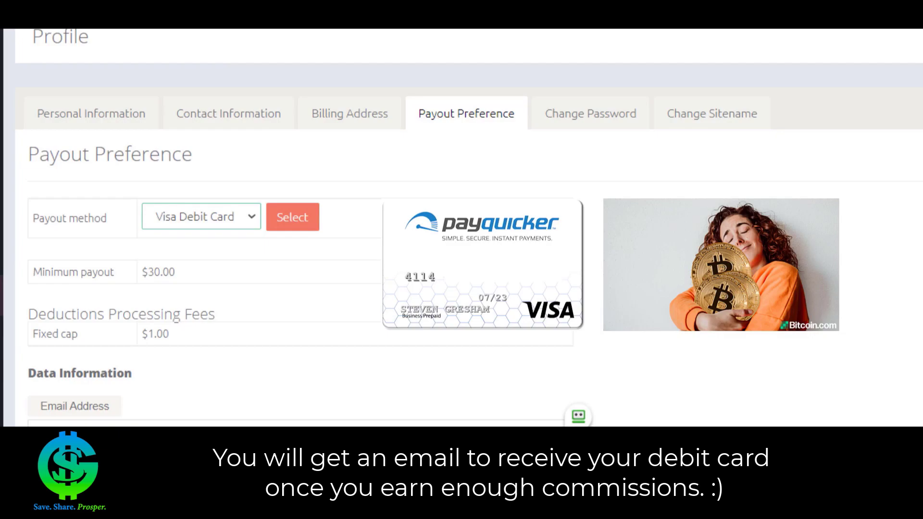
pyautogui.click(222, 279)
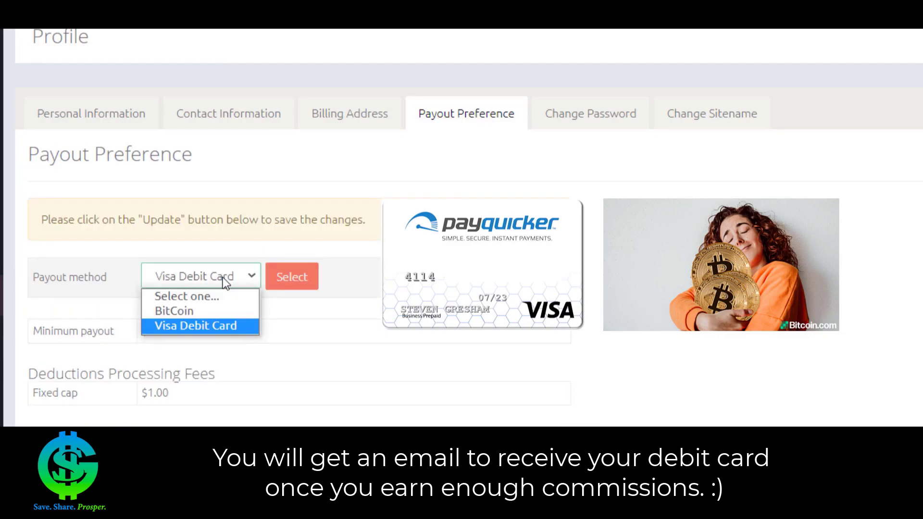
# Switch the payout method to BitCoin with its 5% fee, reviewing the wallet fields, then view Change Password.
pyautogui.click(201, 310)
pyautogui.scroll(-10, 201, 310)
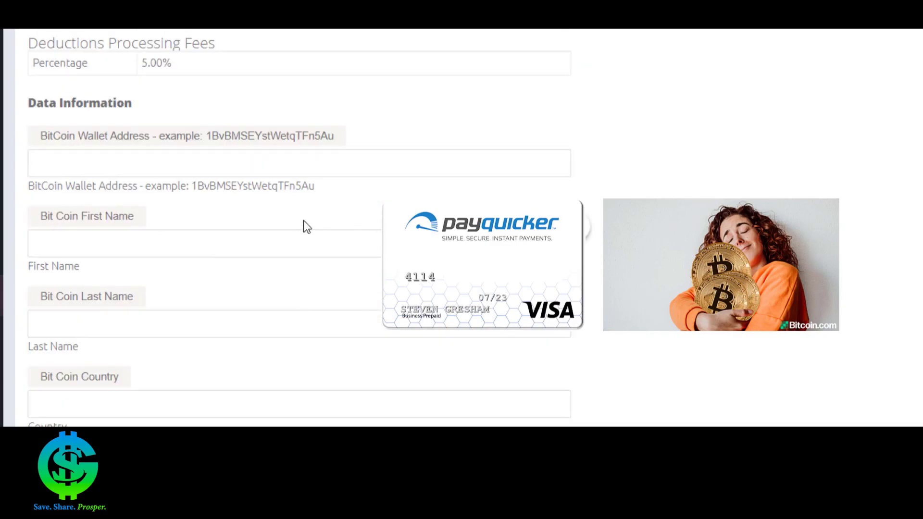
pyautogui.click(115, 167)
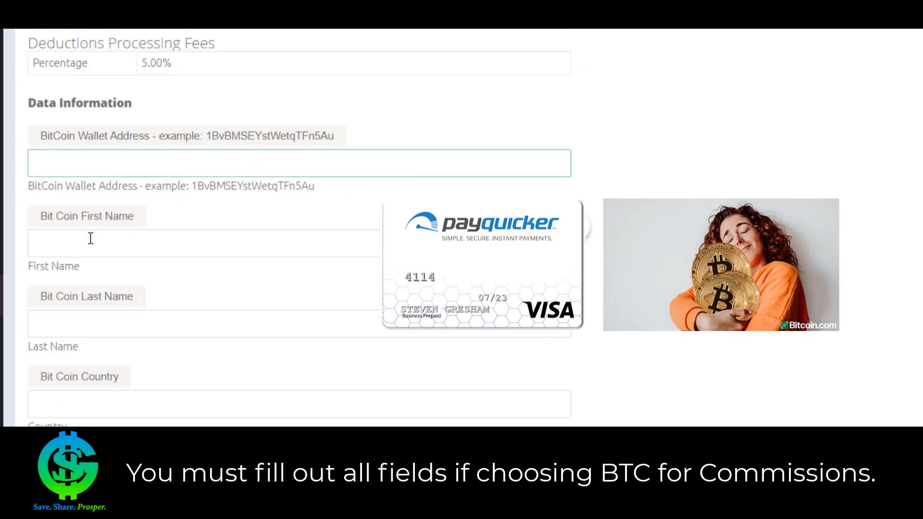
pyautogui.scroll(-3, 94, 323)
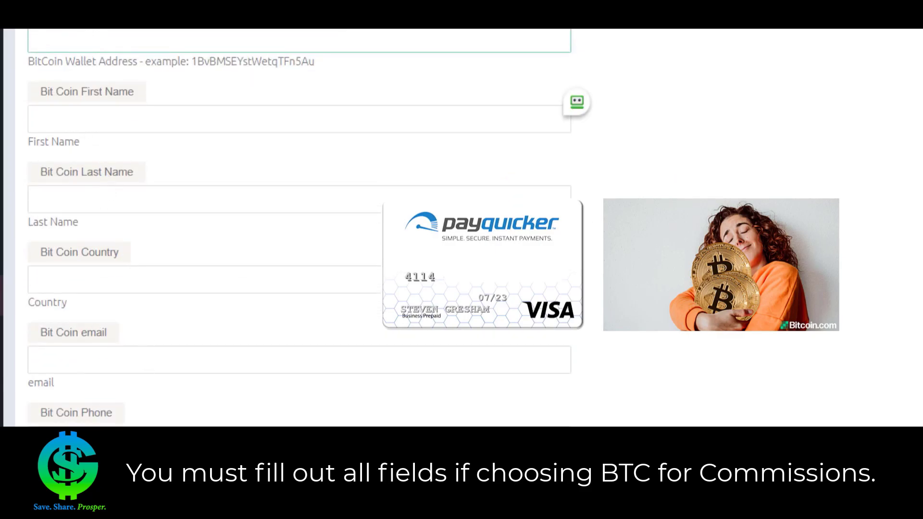
pyautogui.scroll(3, 298, 226)
pyautogui.scroll(-3, 298, 225)
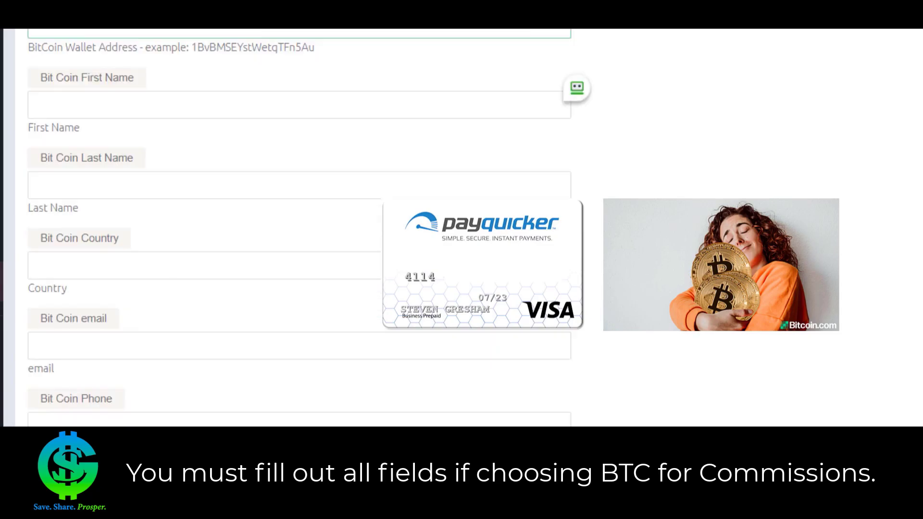
pyautogui.scroll(10, 336, 319)
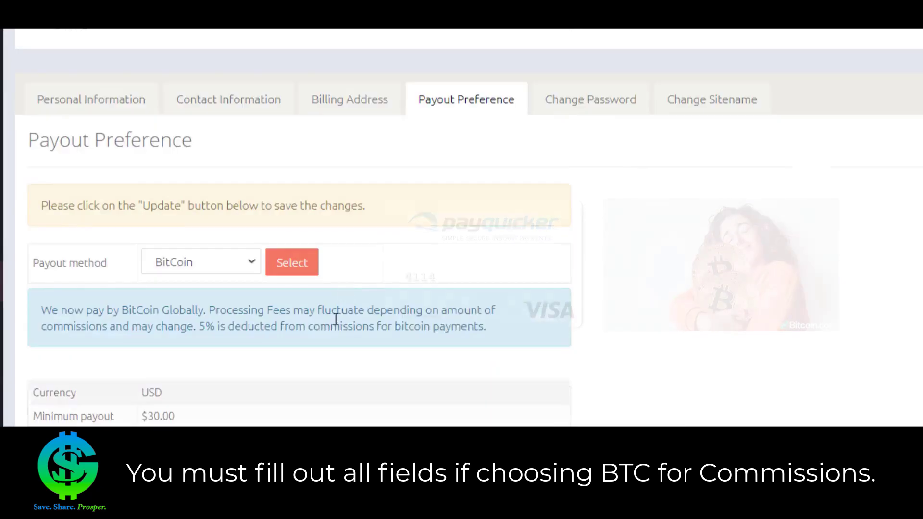
pyautogui.click(537, 99)
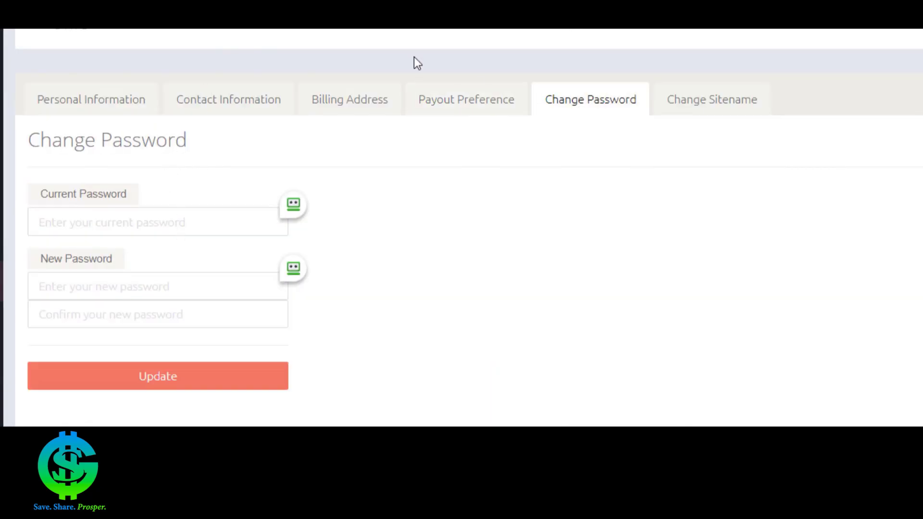
# View the Change Sitename form, then return to the Personal Information details.
pyautogui.click(719, 101)
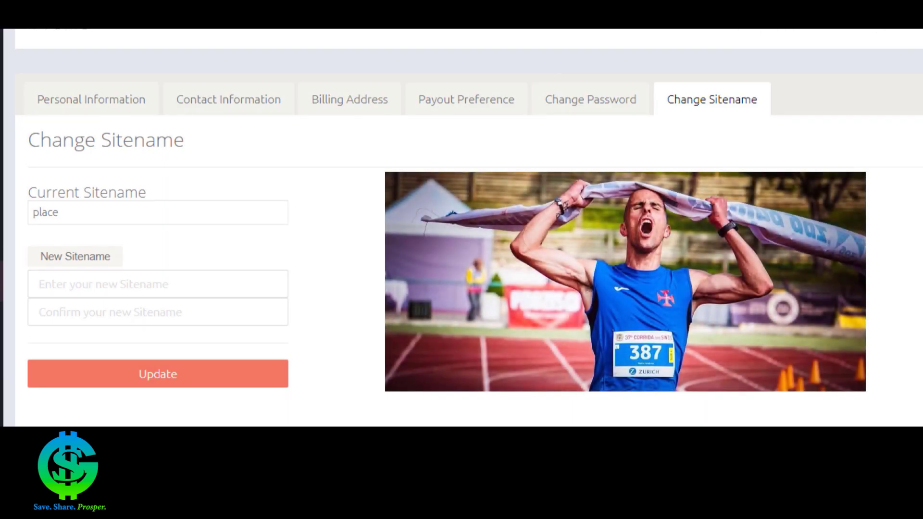
pyautogui.click(100, 105)
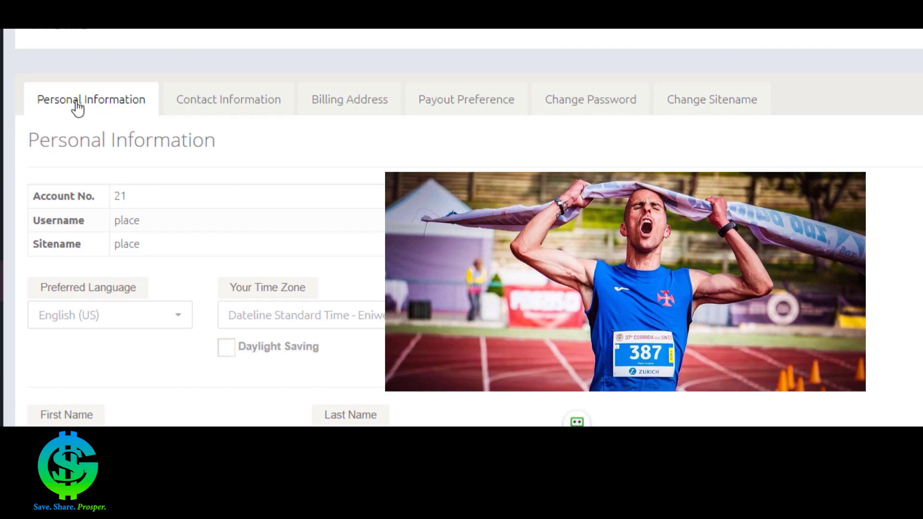
pyautogui.scroll(-10, 133, 119)
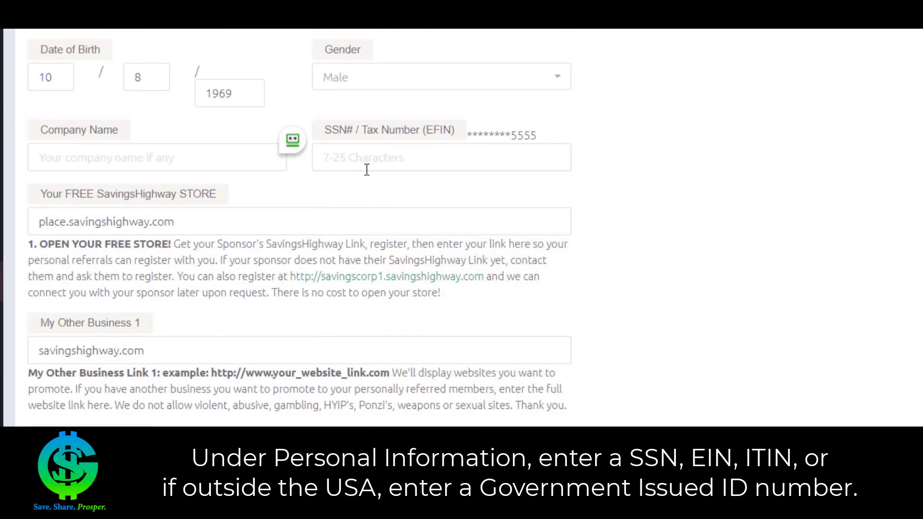
pyautogui.click(363, 155)
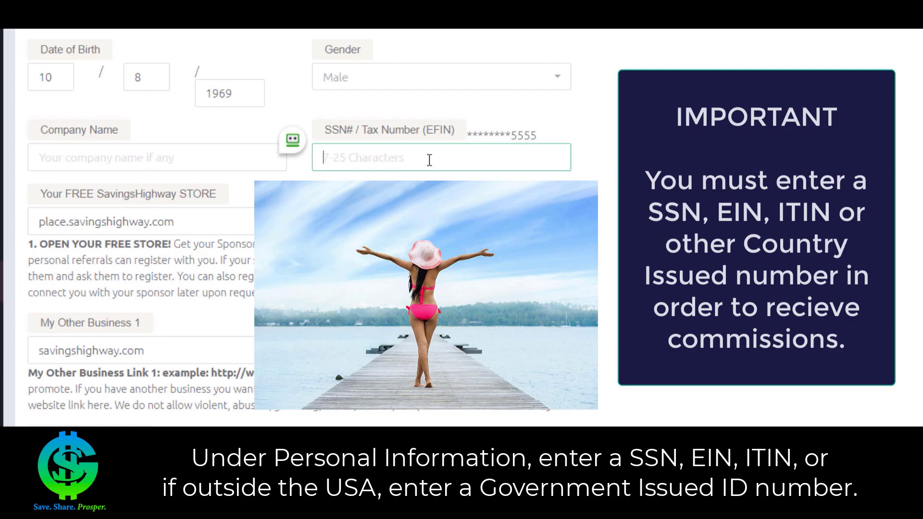
pyautogui.scroll(-6, 376, 421)
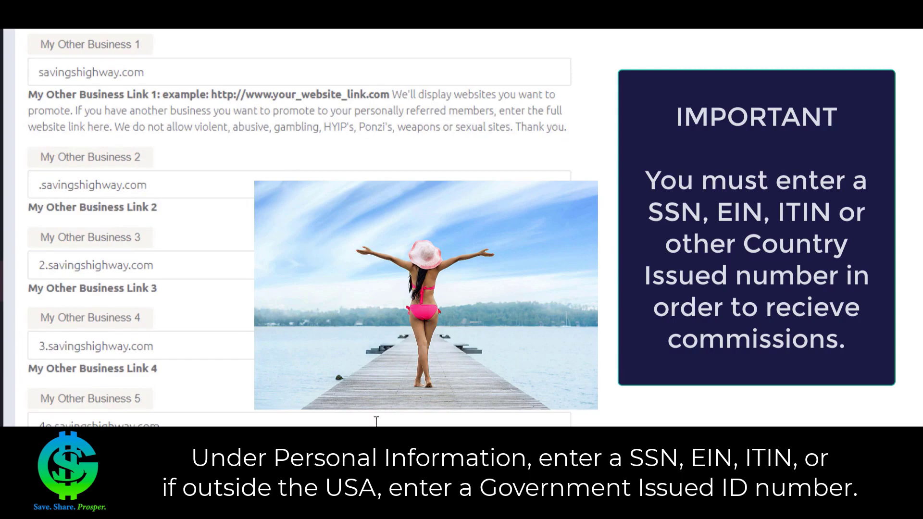
pyautogui.scroll(1, 299, 228)
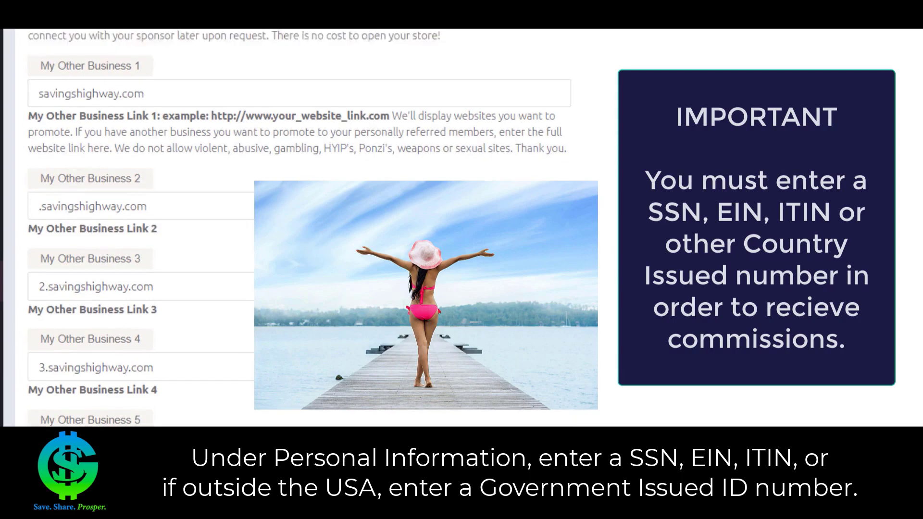